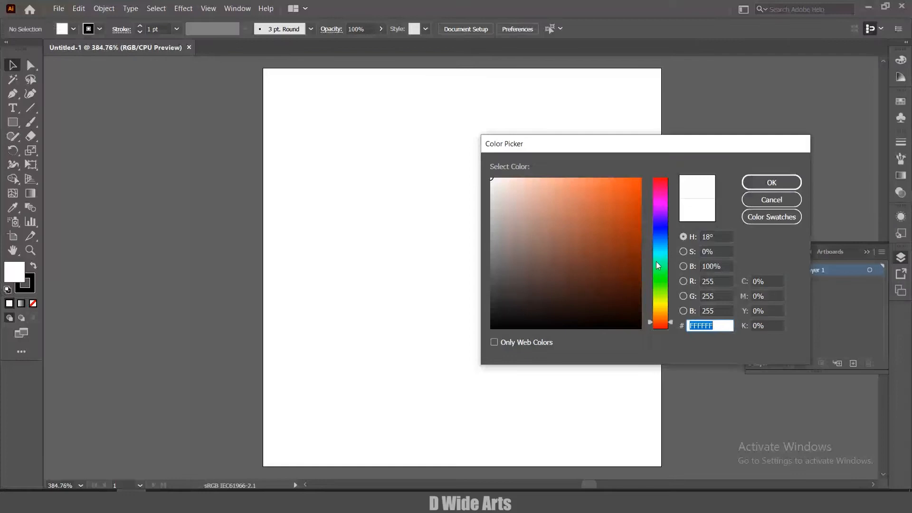
- Set the fill colour to a light peach-orange skin tone with a hue of 19°
drag(671, 323, 670, 317)
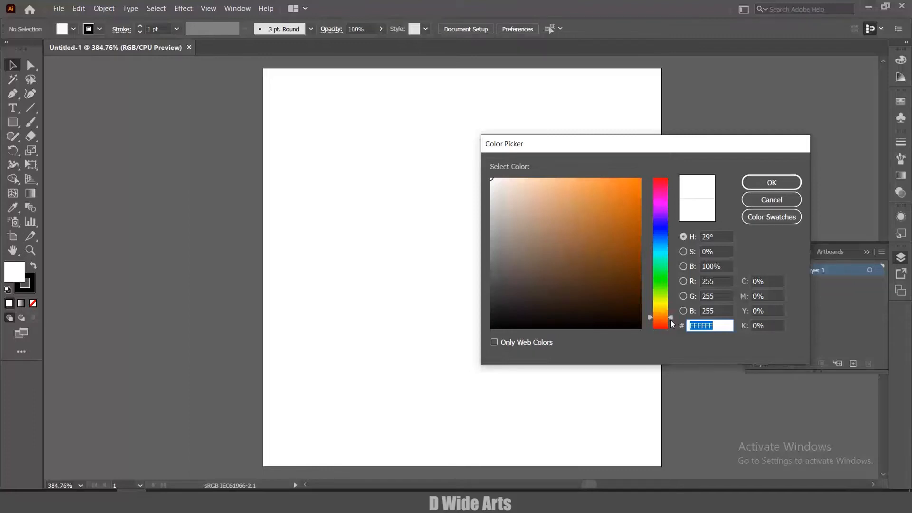
drag(670, 317, 672, 321)
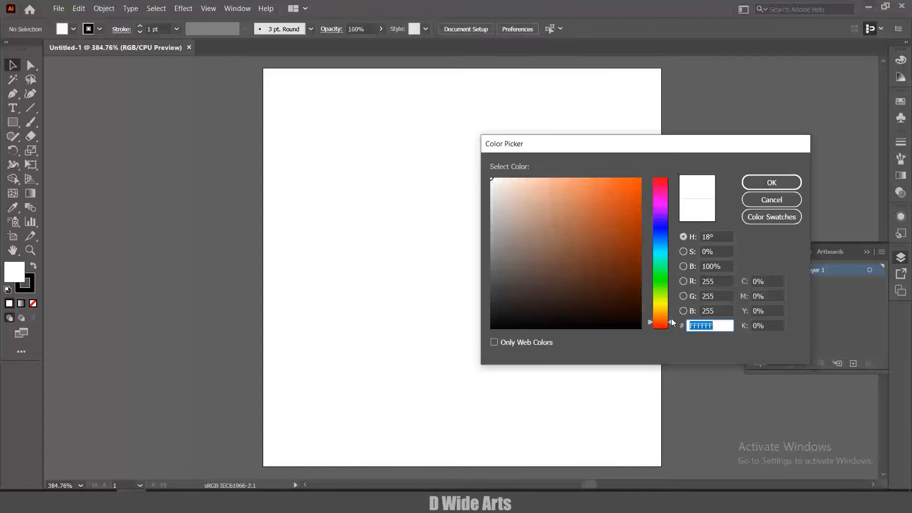
drag(672, 319, 672, 318)
click(572, 192)
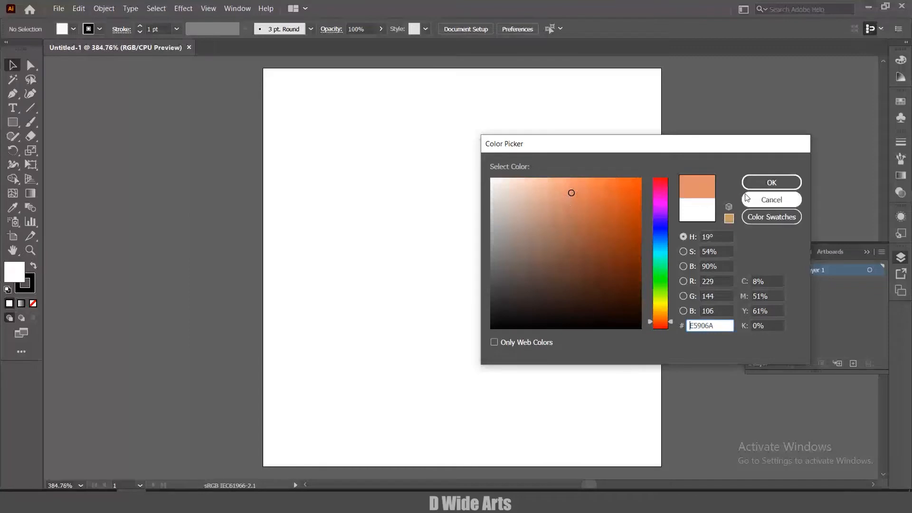
click(562, 205)
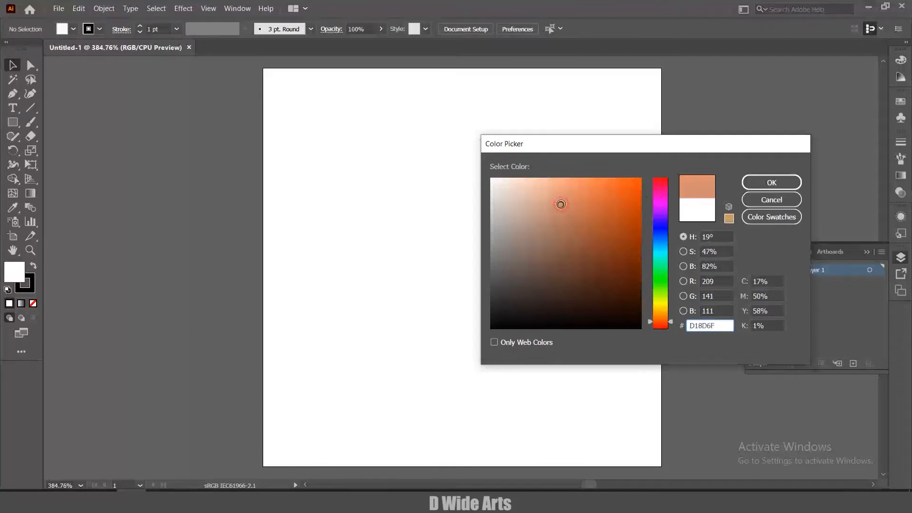
click(554, 193)
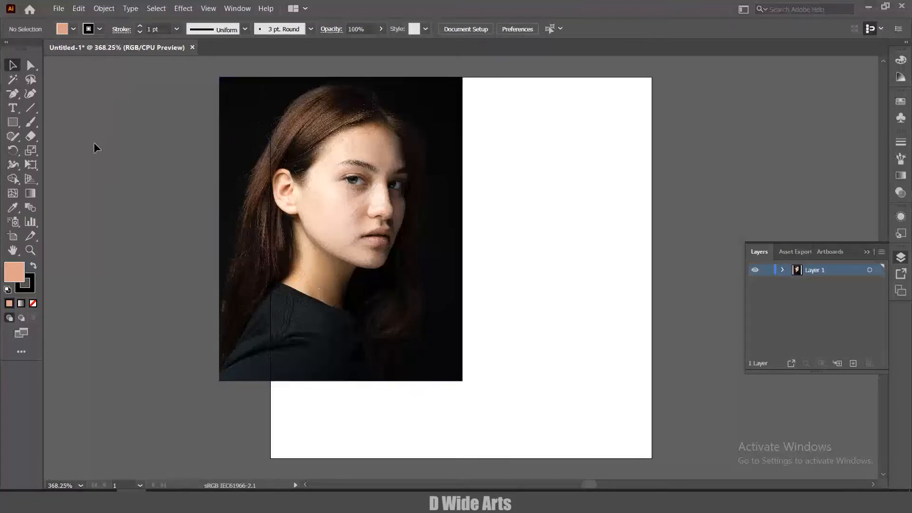
- Sample the skin colour from the woman's cheek as the fill and adjust it to a pinker, more saturated tone with hue 14°
click(17, 210)
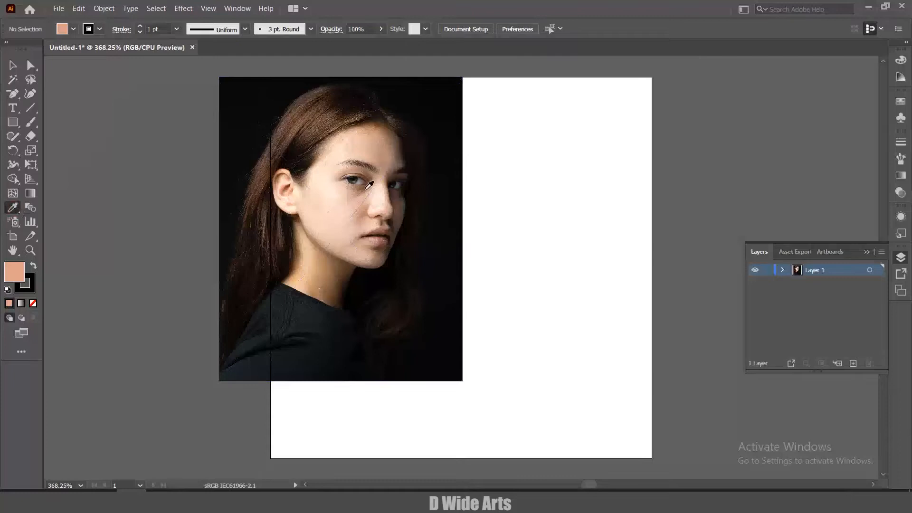
click(345, 199)
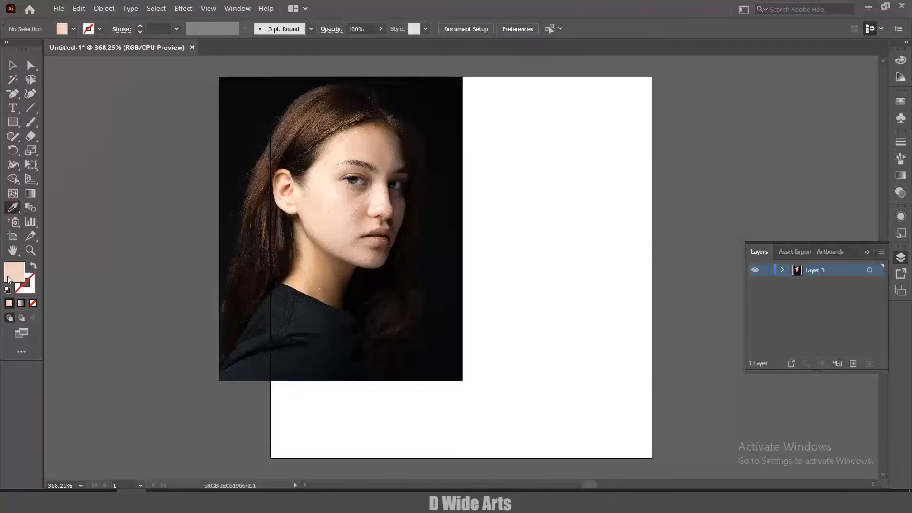
double_click(8, 274)
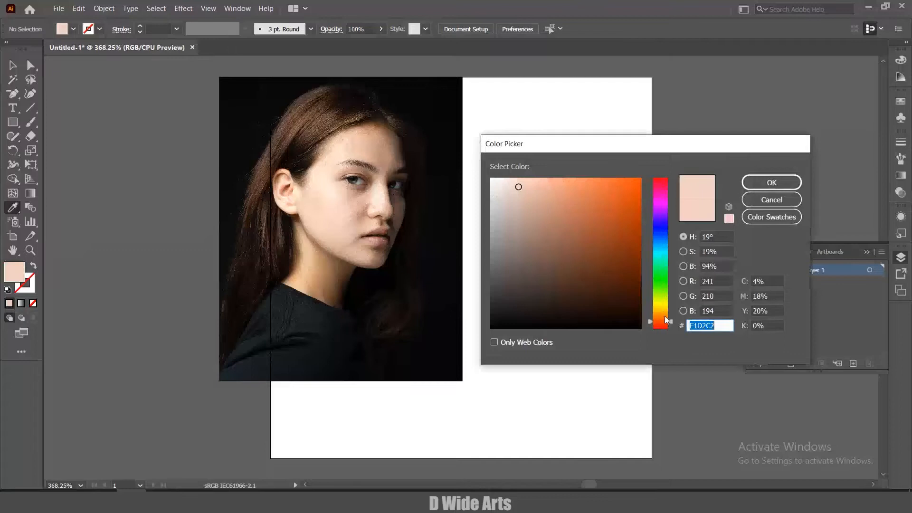
text(EFCBC2)
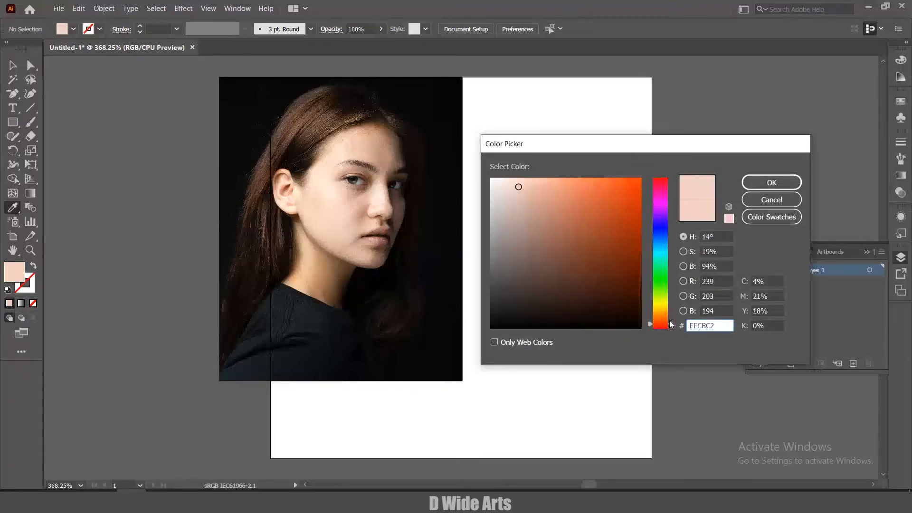
mouse_move(533, 189)
mouse_down()
mouse_move(537, 179)
mouse_move(531, 188)
mouse_up()
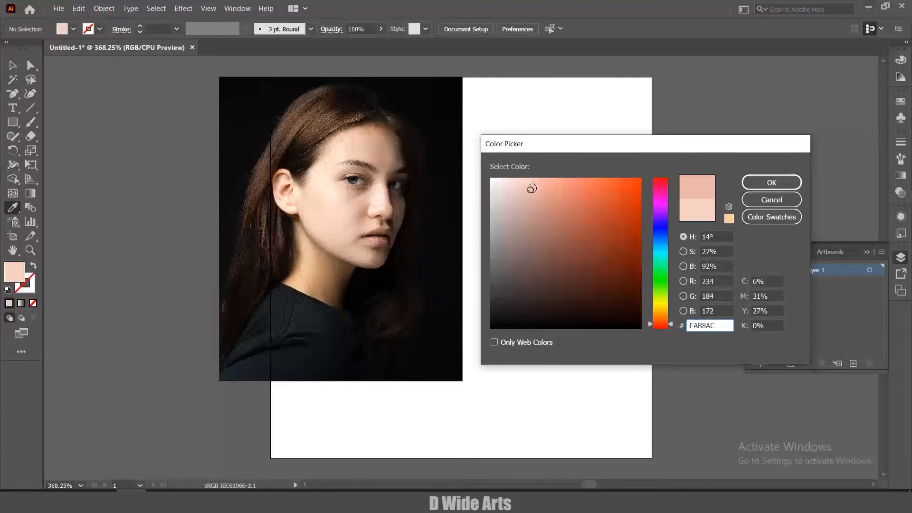
drag(530, 189, 526, 190)
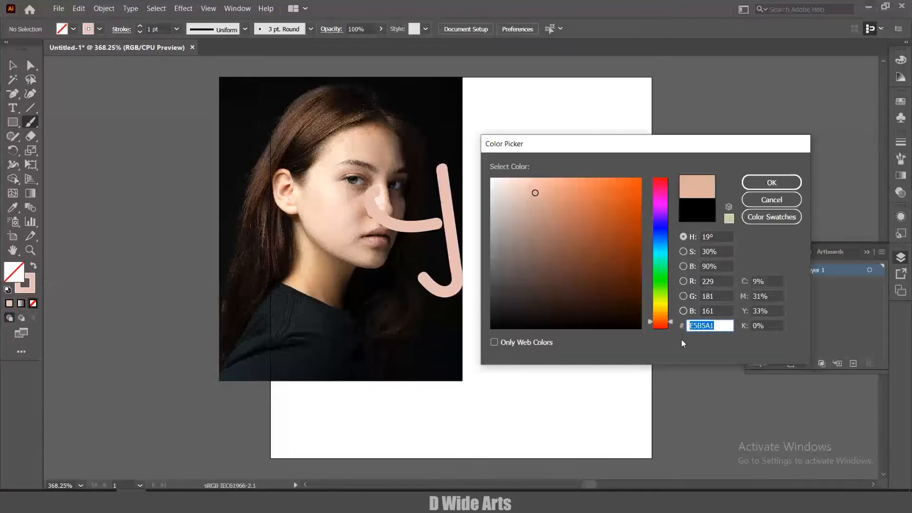
- Shift the stroke colour to a hue of 348° and darken it to a muted dusky pink for the lips
click(719, 324)
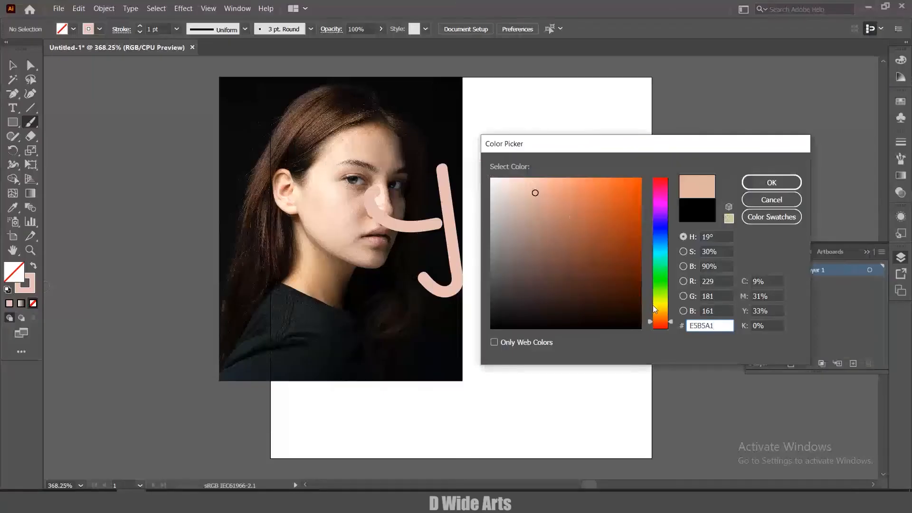
drag(653, 306, 660, 186)
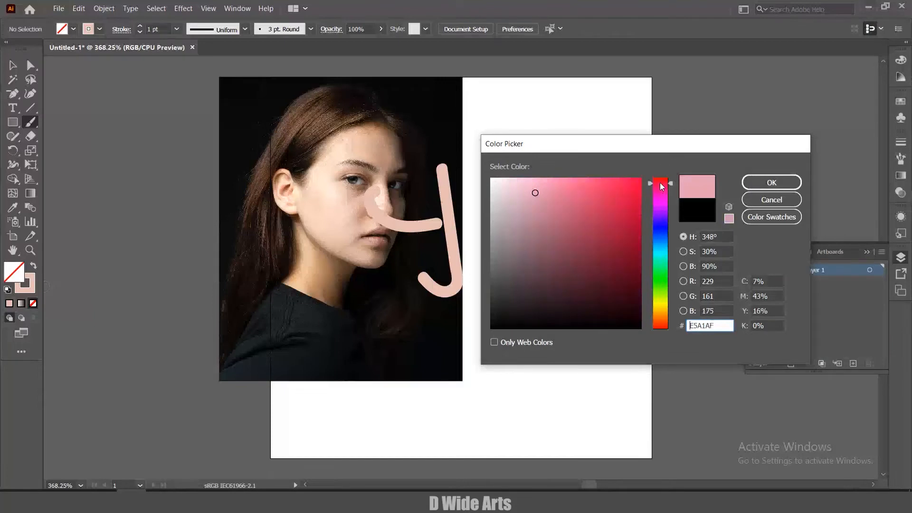
drag(544, 207, 553, 230)
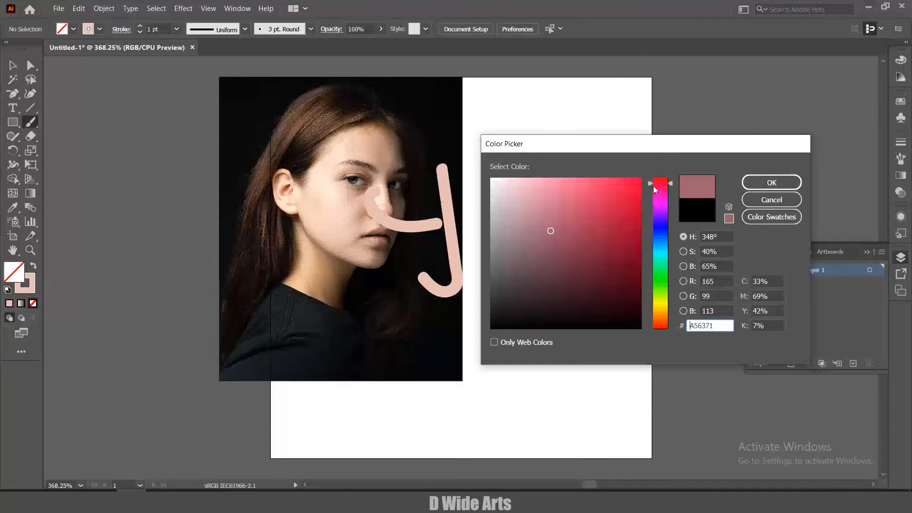
drag(551, 223, 547, 217)
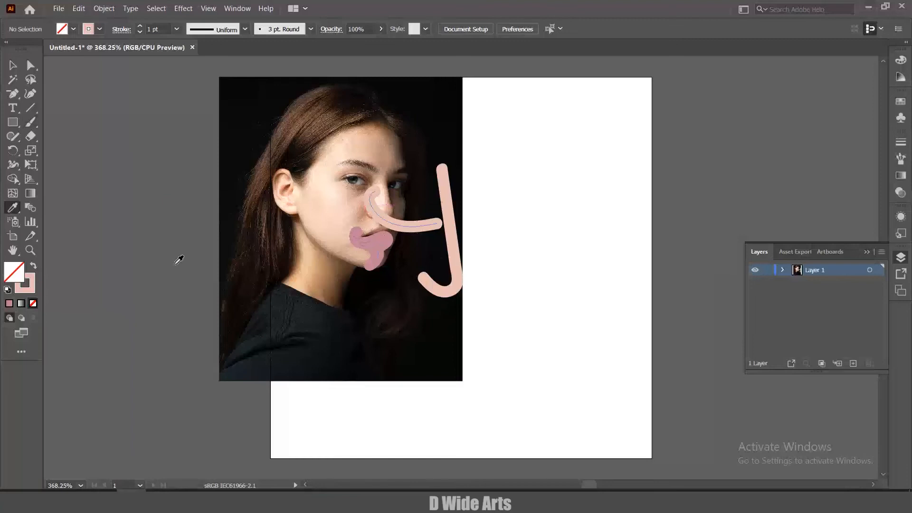
- Darken the sampled skin-tone stroke colour to C99F97 and paint a short shadow stroke beside the J-shaped base stroke
click(33, 278)
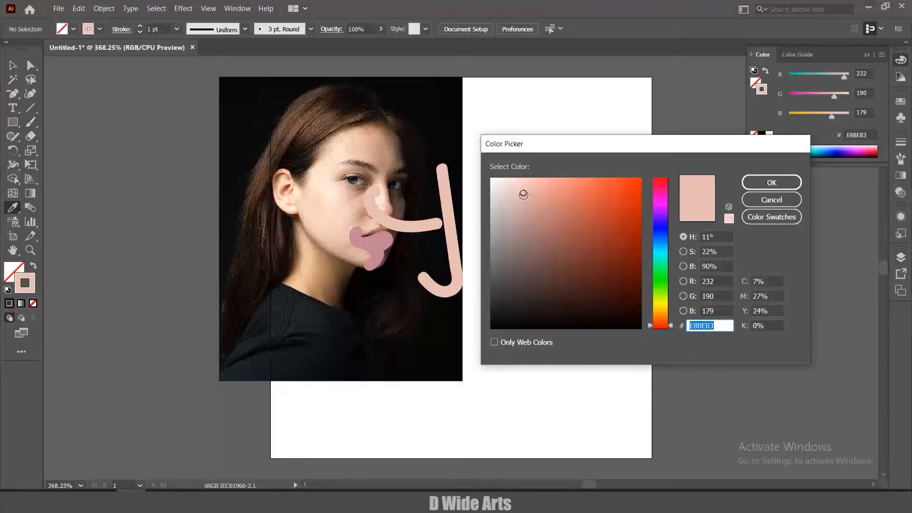
click(525, 206)
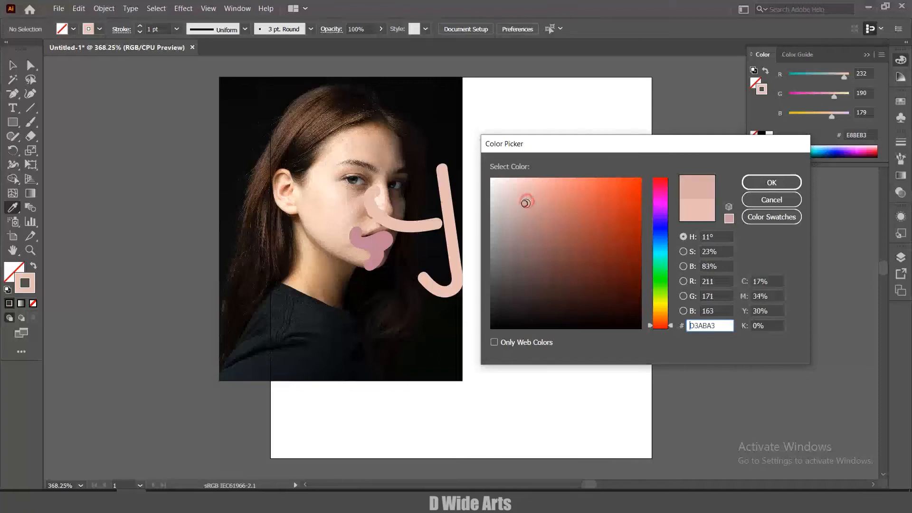
drag(527, 208, 528, 209)
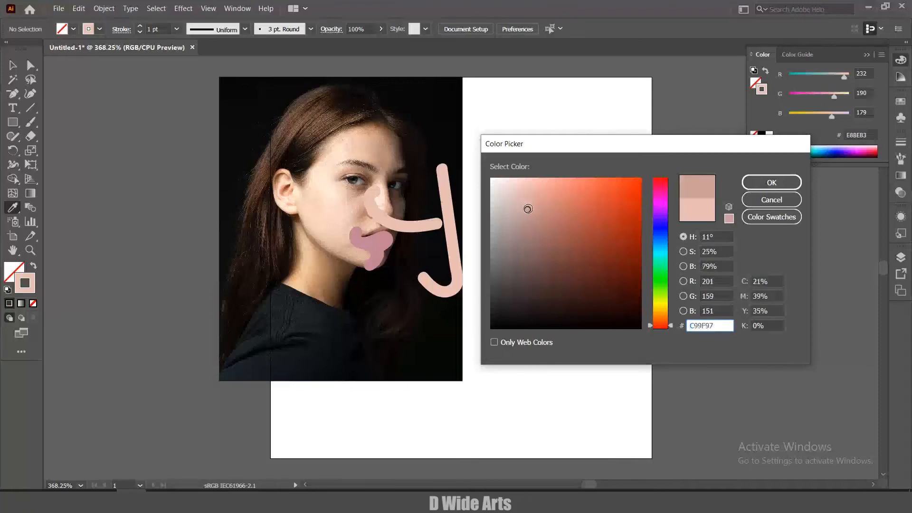
click(752, 185)
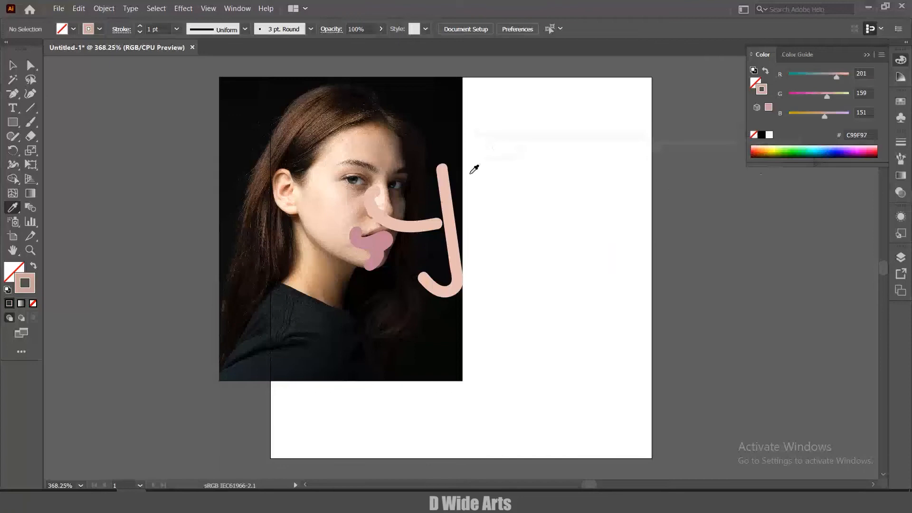
key(n)
drag(398, 215, 391, 194)
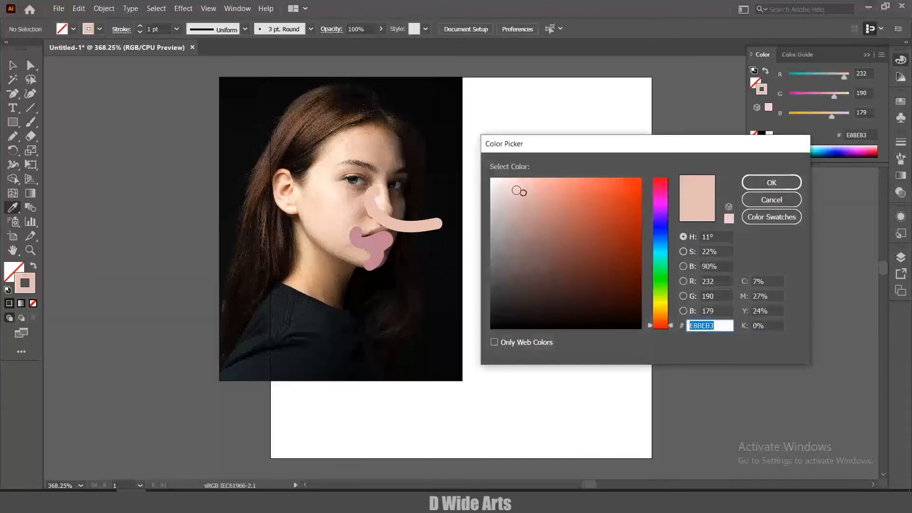
- Lighten the base skin-tone stroke colour to F9CEC5 and paint highlight brush strokes along the other side of the J-shaped base stroke
drag(524, 190, 522, 180)
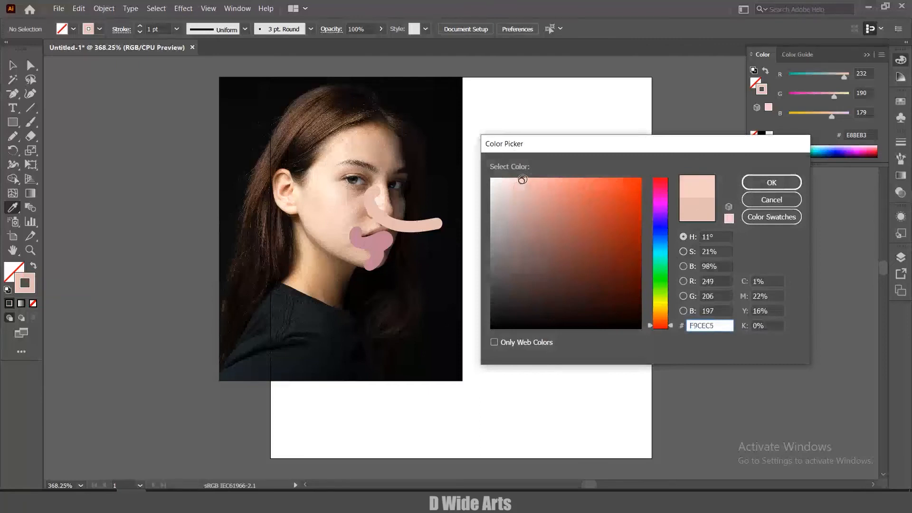
click(770, 182)
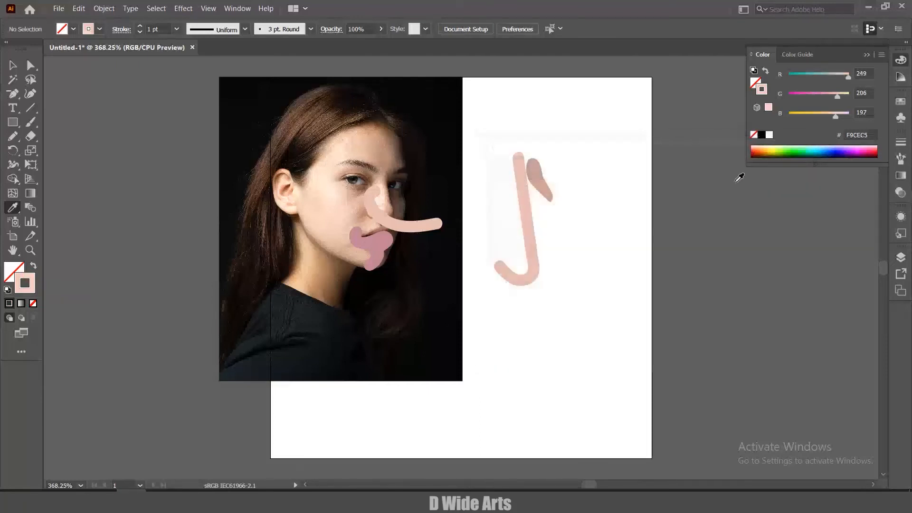
key(b)
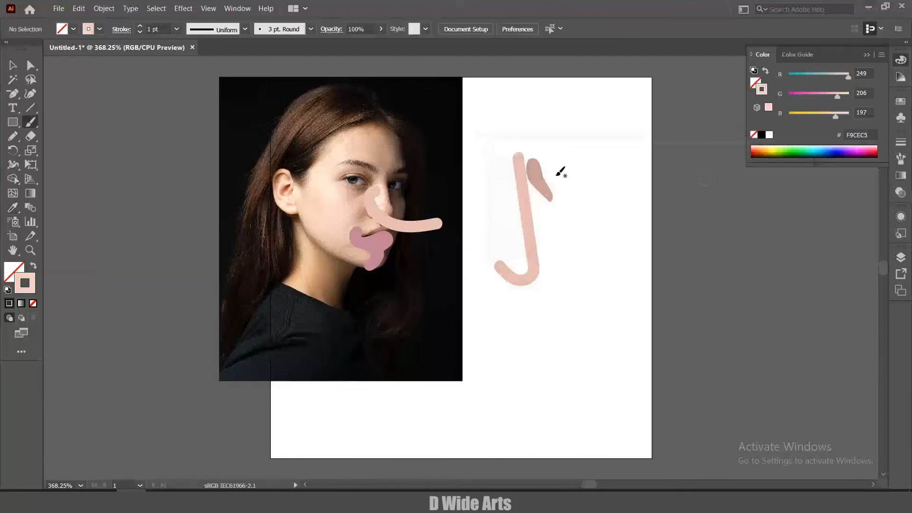
drag(504, 157, 507, 217)
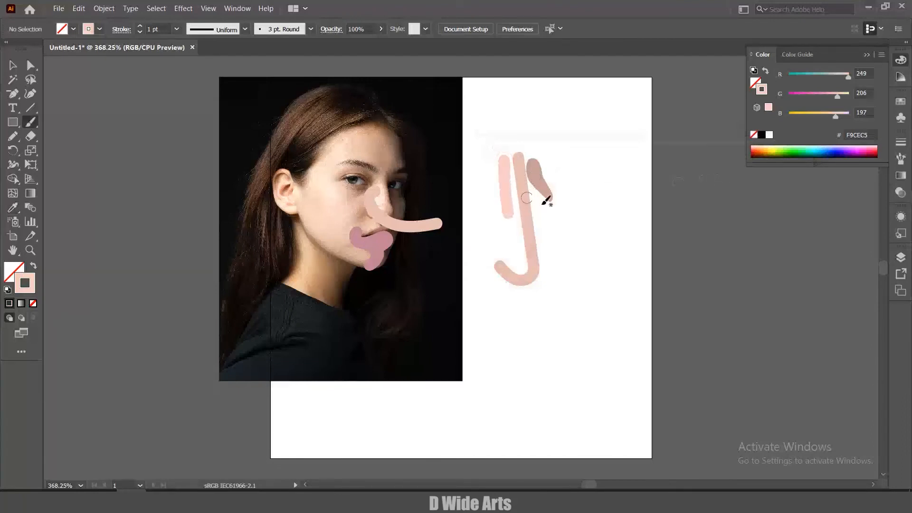
click(500, 161)
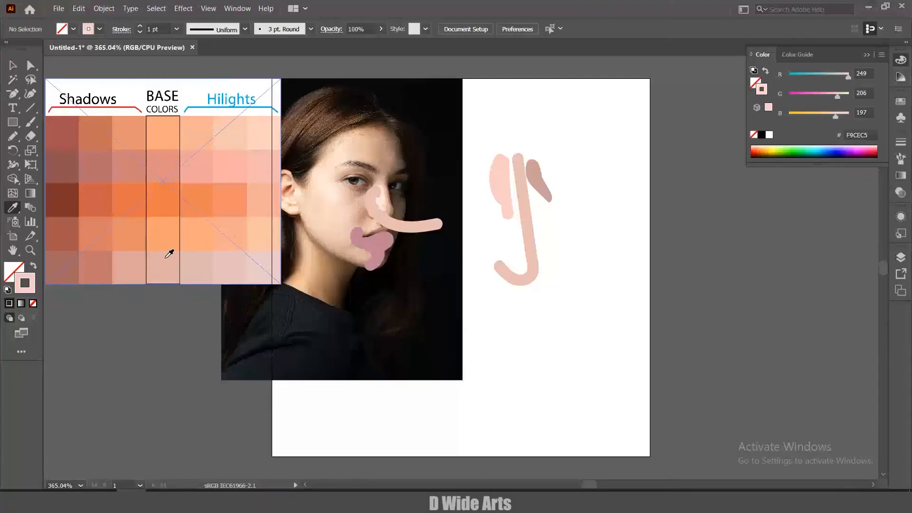
- Sample the bottom swatch of the chart's BASE COLORS column and paint a brush stroke with it on the woman's lower cheek
click(169, 258)
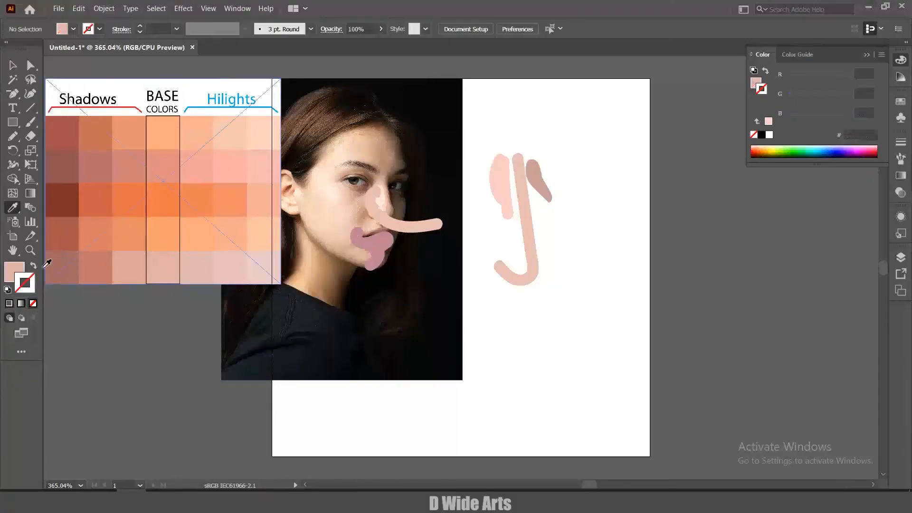
key(b)
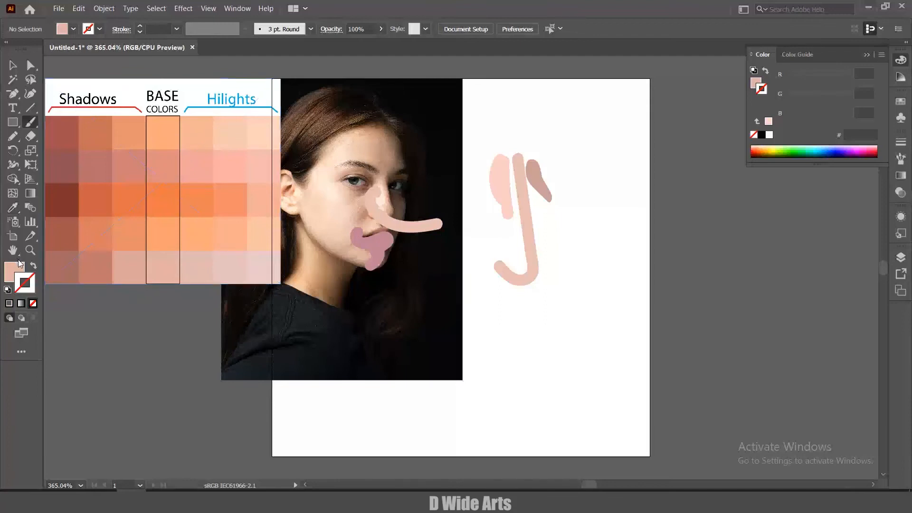
drag(327, 216, 328, 237)
- Paint a white highlight stroke on the woman's cheek below the eye and reduce its opacity to 53%
drag(341, 197, 338, 216)
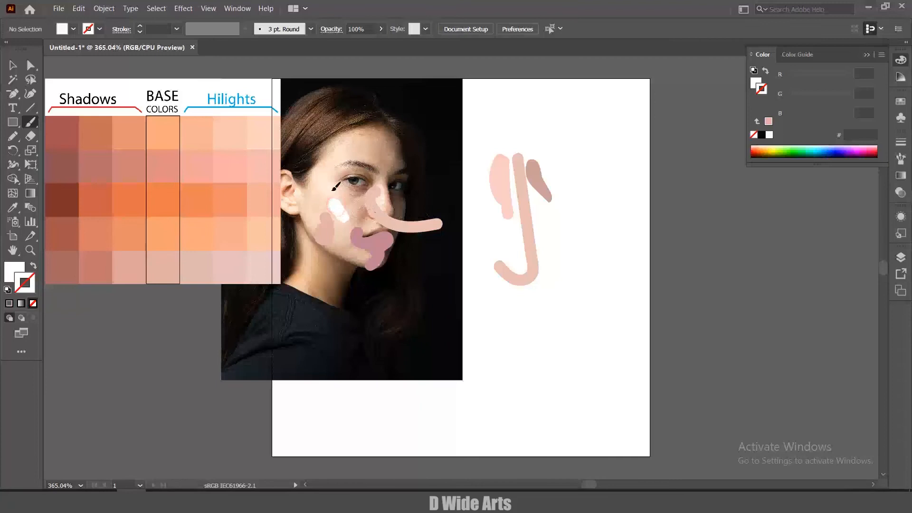
key(shift+x)
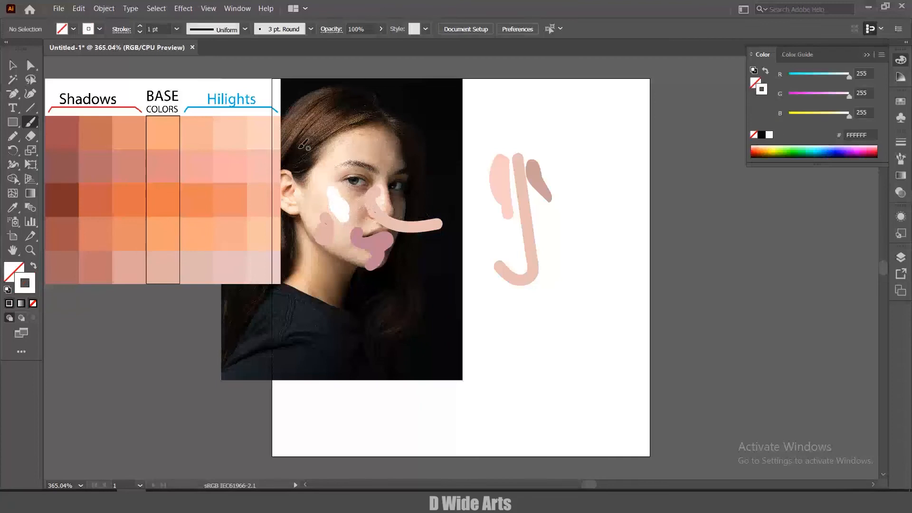
ctrl+click(336, 200)
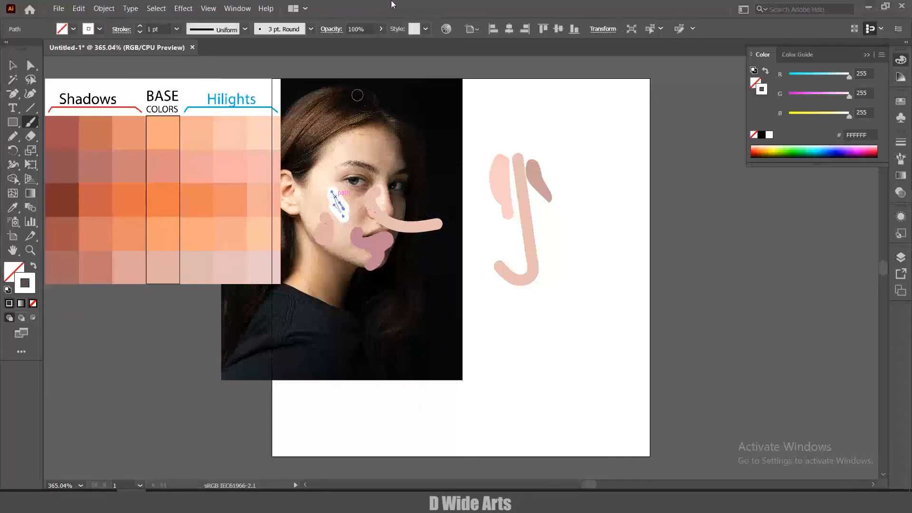
click(381, 29)
drag(382, 43, 360, 45)
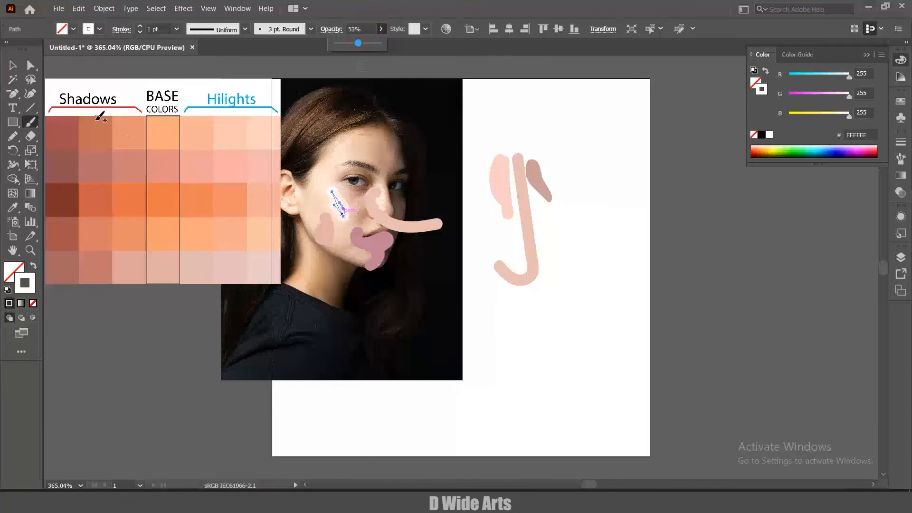
- Move the translucent white stroke slightly outward and down on the cheek, and deselect it
key(v)
mouse_move(338, 198)
mouse_down()
mouse_move(320, 202)
mouse_move(336, 204)
mouse_move(328, 204)
mouse_up()
click(348, 227)
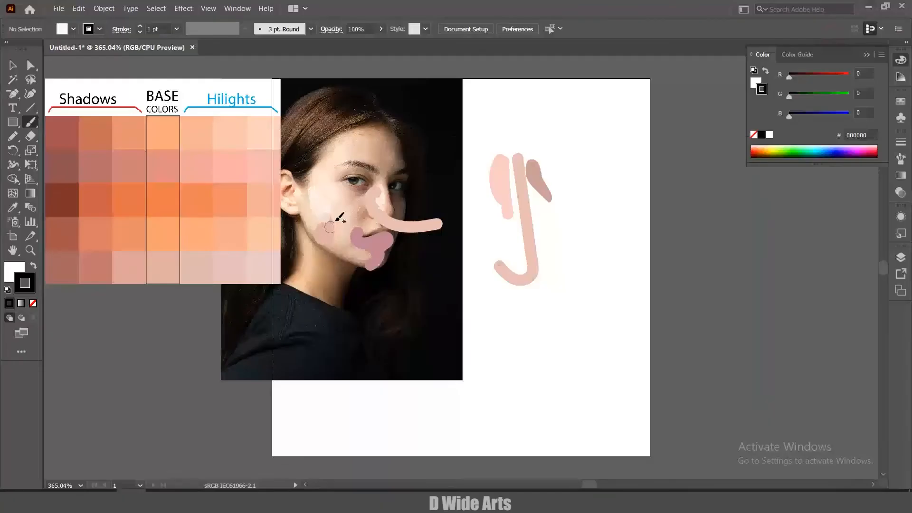
- Paint a rounded black shadow stroke on the cheek beside the mouth, lower its opacity to 43% and shift it slightly upward
drag(340, 214, 351, 227)
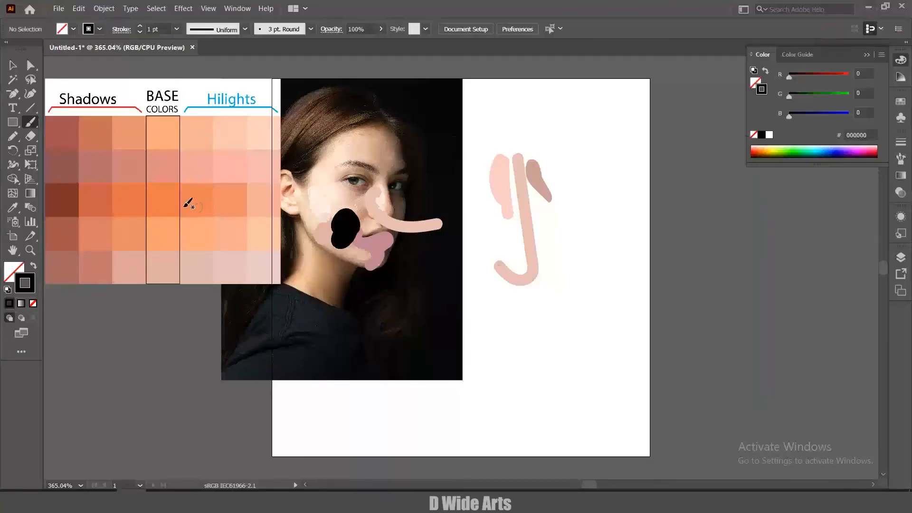
ctrl+click(341, 230)
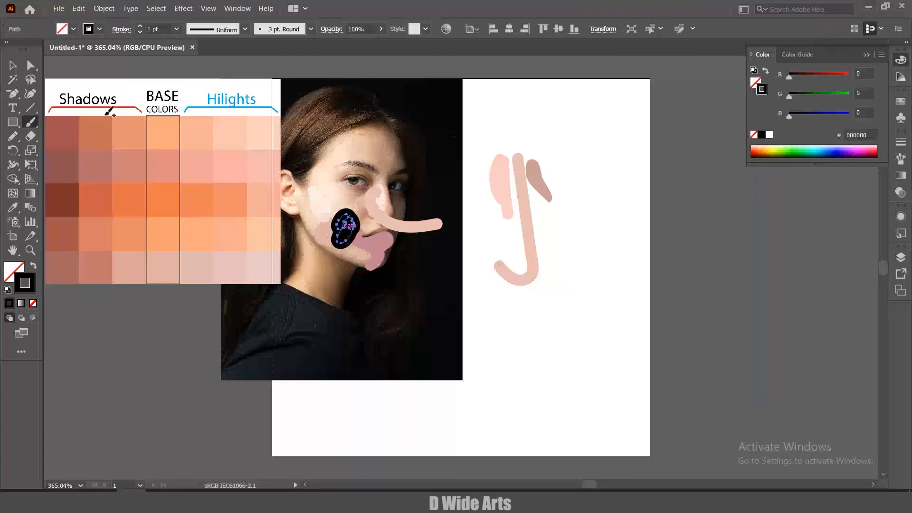
click(13, 66)
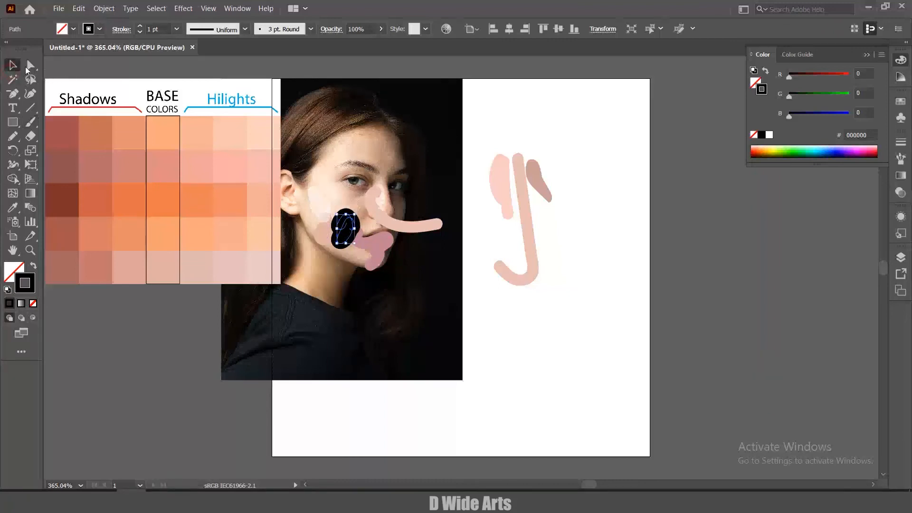
click(382, 29)
click(354, 42)
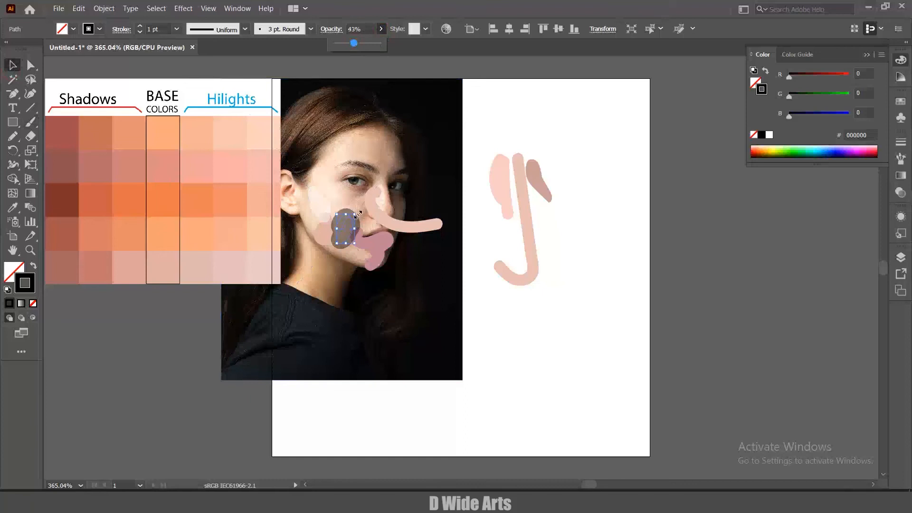
click(350, 190)
drag(349, 232, 345, 214)
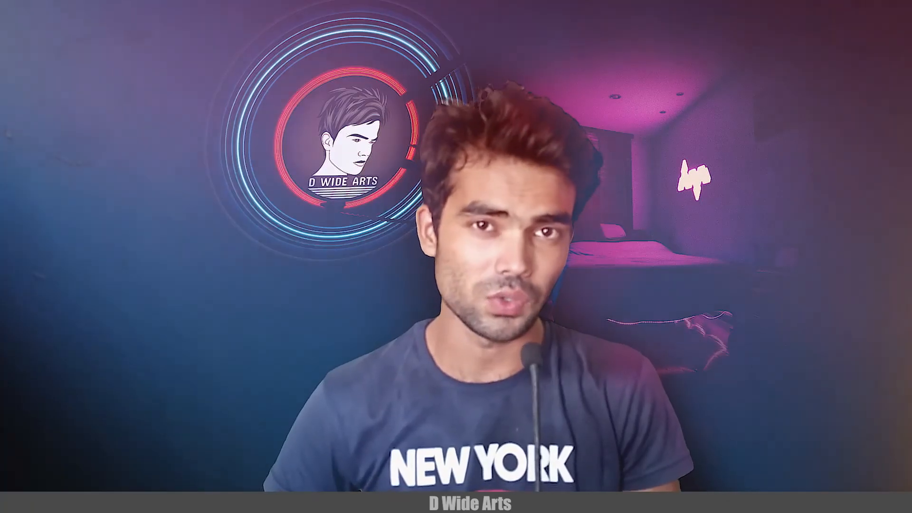